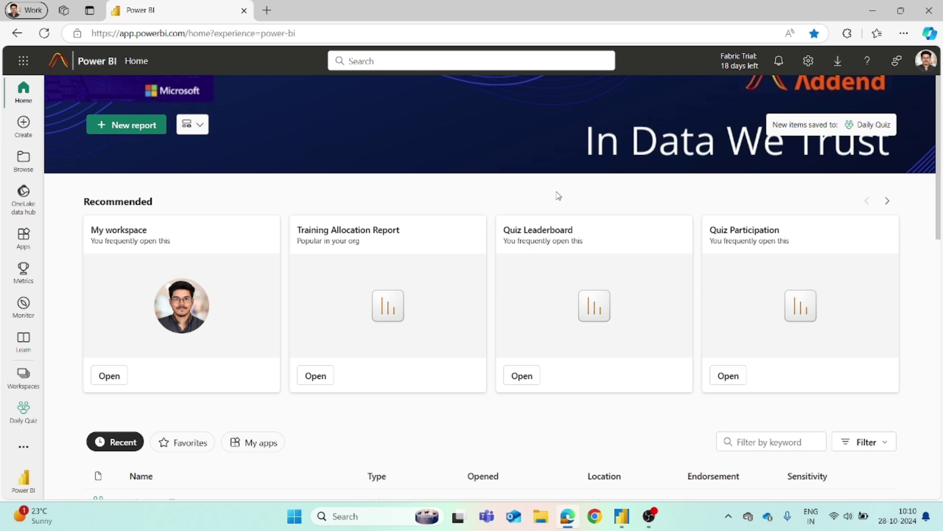
- Open the Daily Quiz workspace from the Recent list on the Home page
{"action": "scroll", "coordinate": [228, 350], "scroll_direction": "down", "scroll_amount": 2}
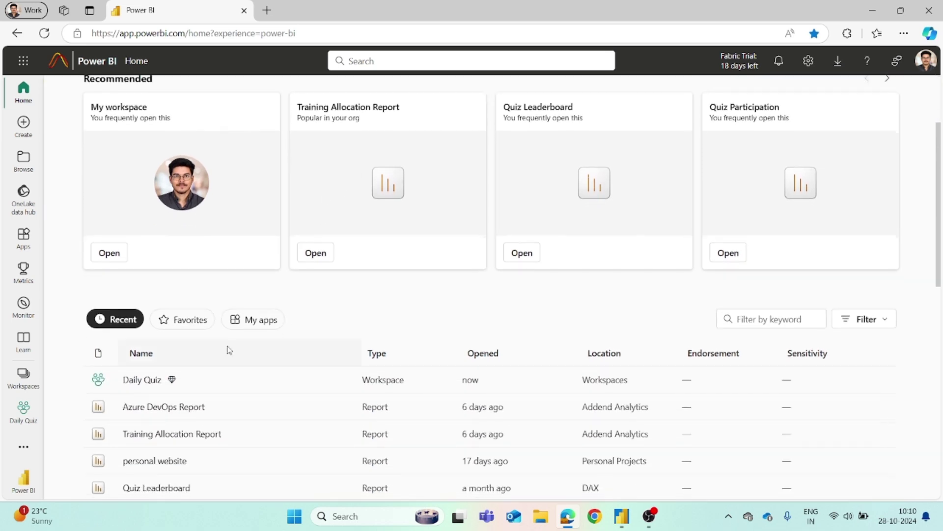
{"action": "left_click", "coordinate": [141, 381]}
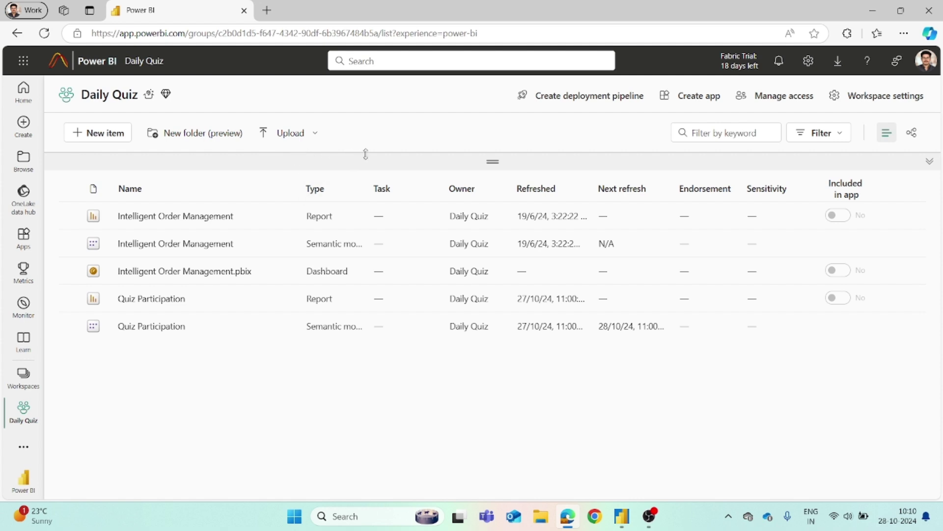
- Create an app from the workspace named 'Demo App' with description 'It is for demo purpose'
{"action": "left_click", "coordinate": [689, 102]}
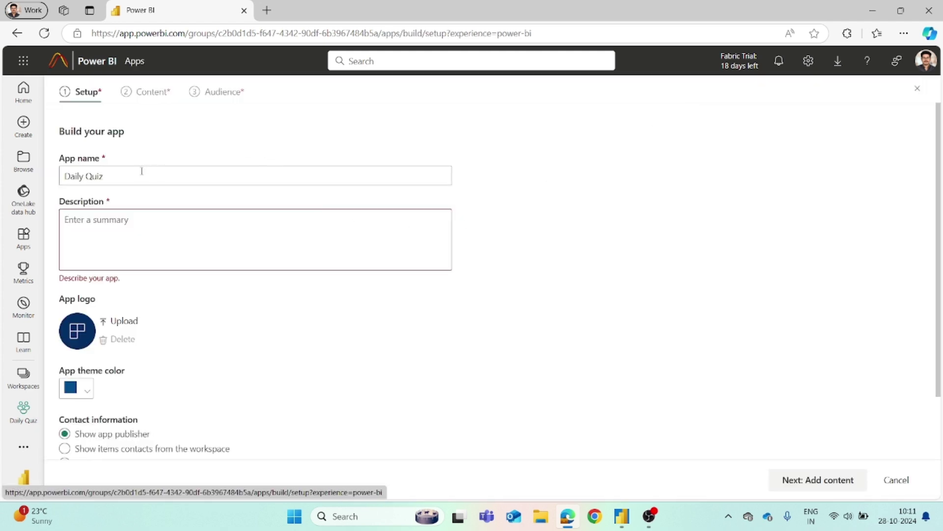
{"action": "triple_click", "coordinate": [141, 171]}
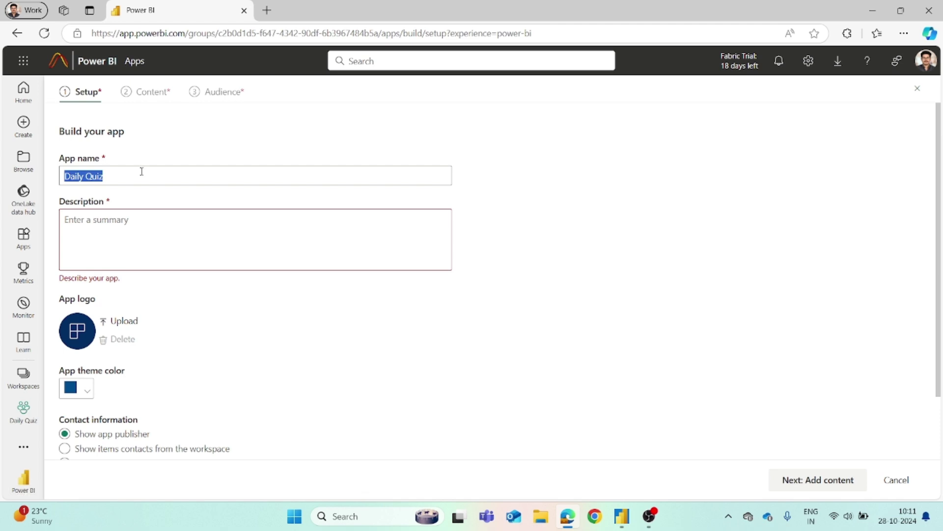
{"action": "type", "text": "Demo"}
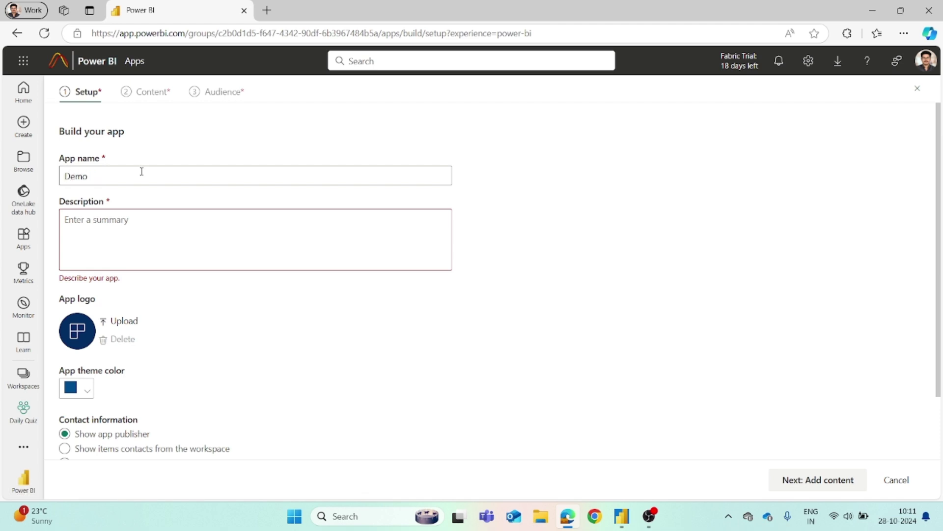
{"action": "type", "text": " App"}
{"action": "left_click", "coordinate": [143, 223]}
{"action": "type", "text": "It is for demo purpose"}
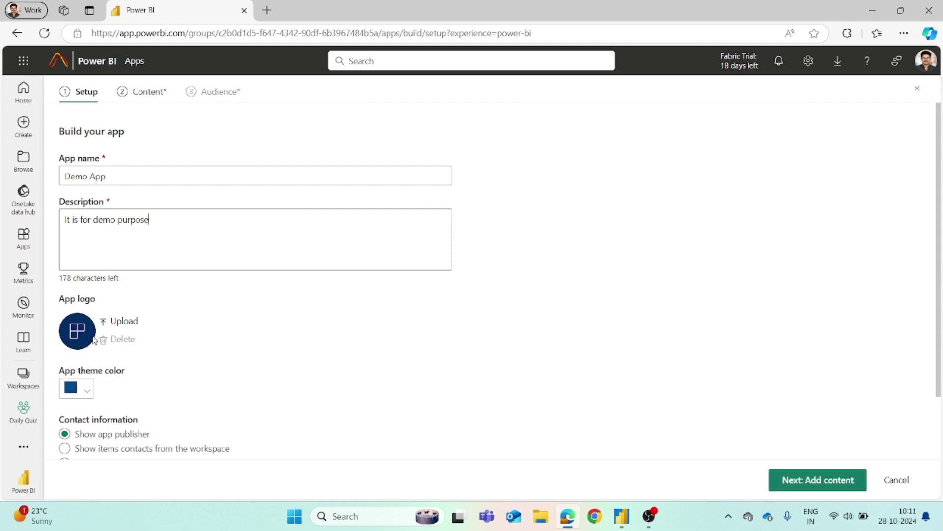
- Expand the app's Advanced settings and look through them
{"action": "scroll", "coordinate": [91, 339], "scroll_direction": "down", "scroll_amount": 2}
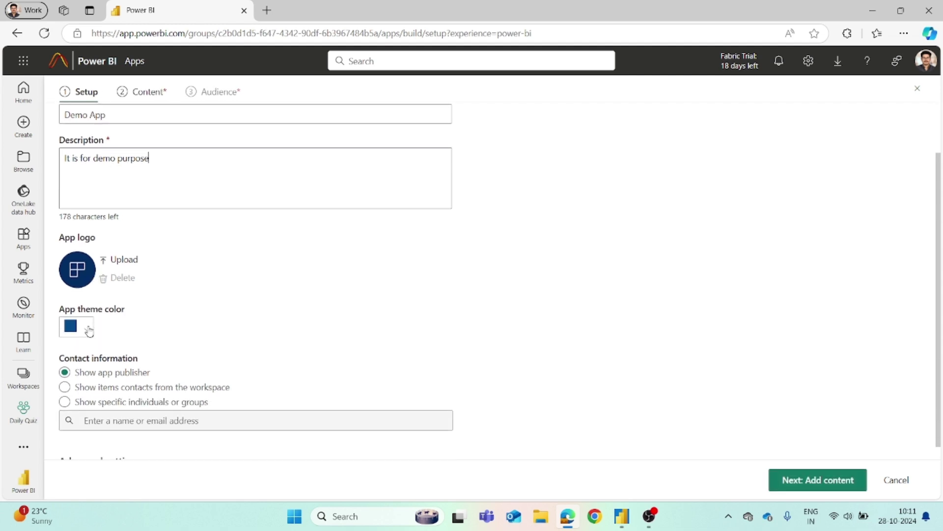
{"action": "scroll", "coordinate": [89, 333], "scroll_direction": "down", "scroll_amount": 1}
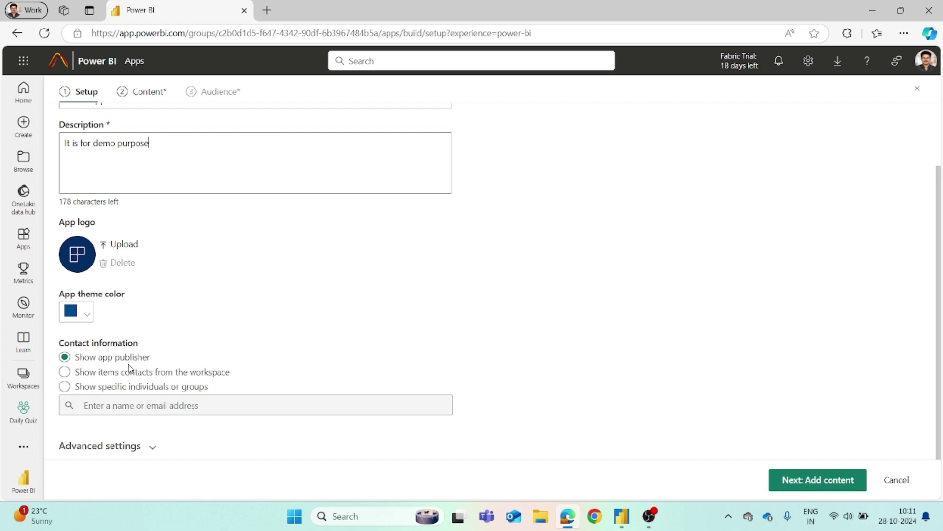
{"action": "left_click", "coordinate": [145, 389]}
{"action": "left_click", "coordinate": [143, 446]}
{"action": "scroll", "coordinate": [188, 423], "scroll_direction": "down", "scroll_amount": 5}
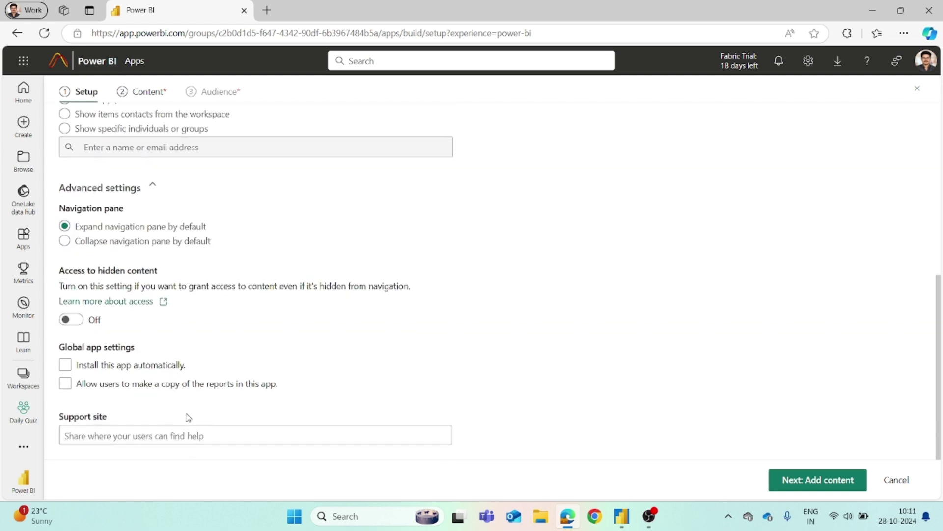
{"action": "scroll", "coordinate": [191, 407], "scroll_direction": "up", "scroll_amount": 7}
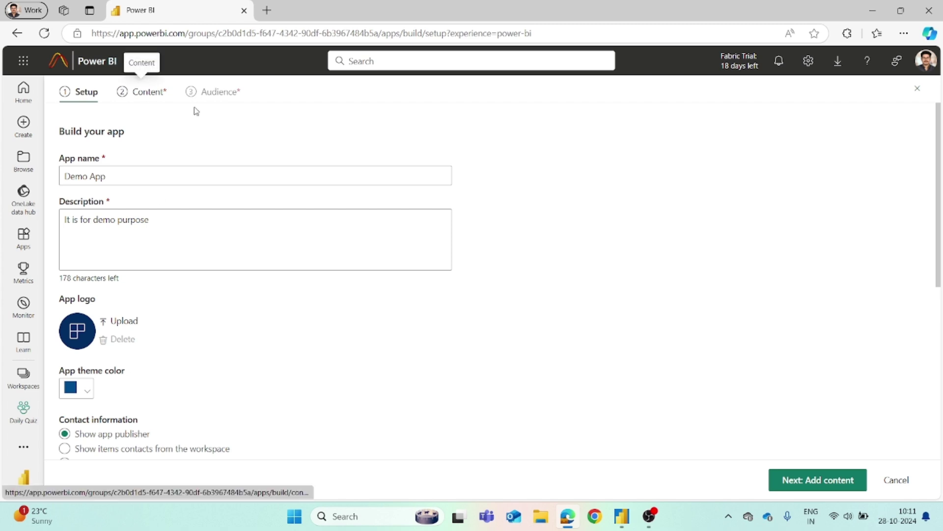
- Add the Intelligent Order Management report and dashboard, then check the report pages and dashboard preview
{"action": "left_click", "coordinate": [826, 480]}
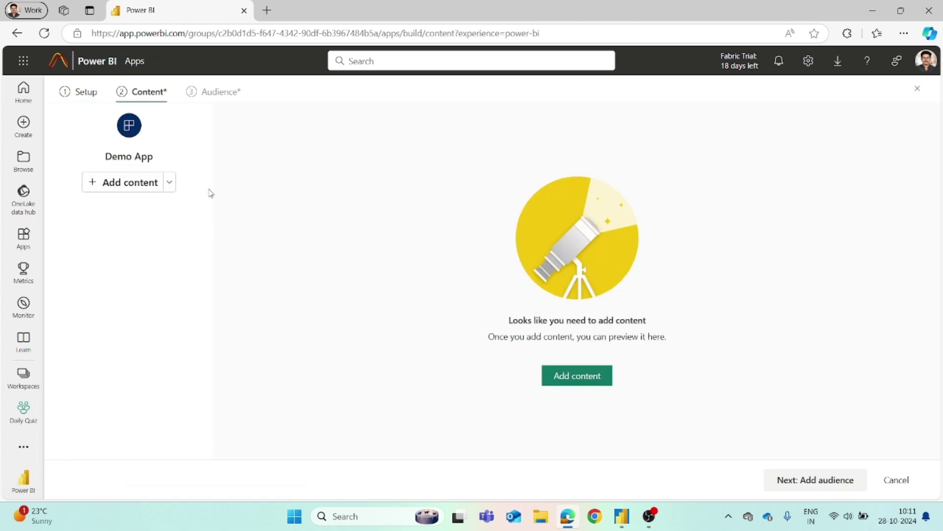
{"action": "left_click", "coordinate": [134, 183]}
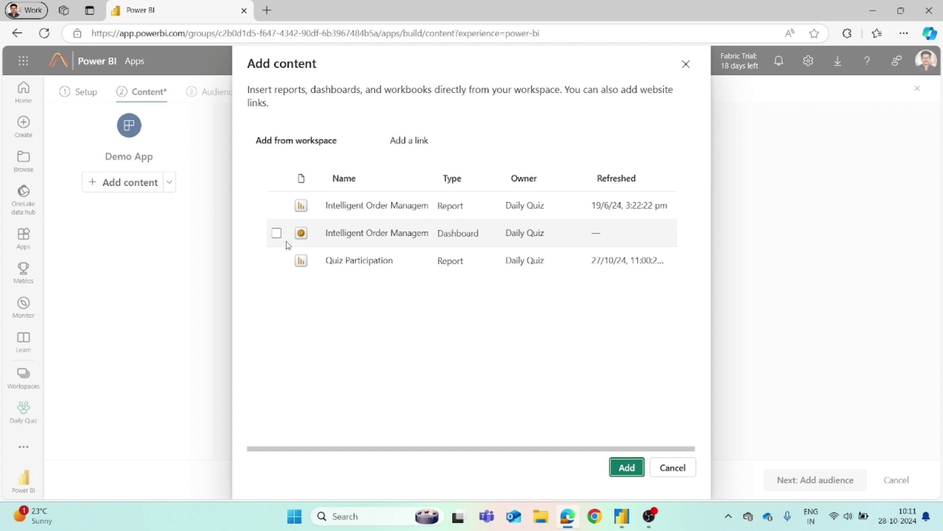
{"action": "left_click", "coordinate": [277, 206]}
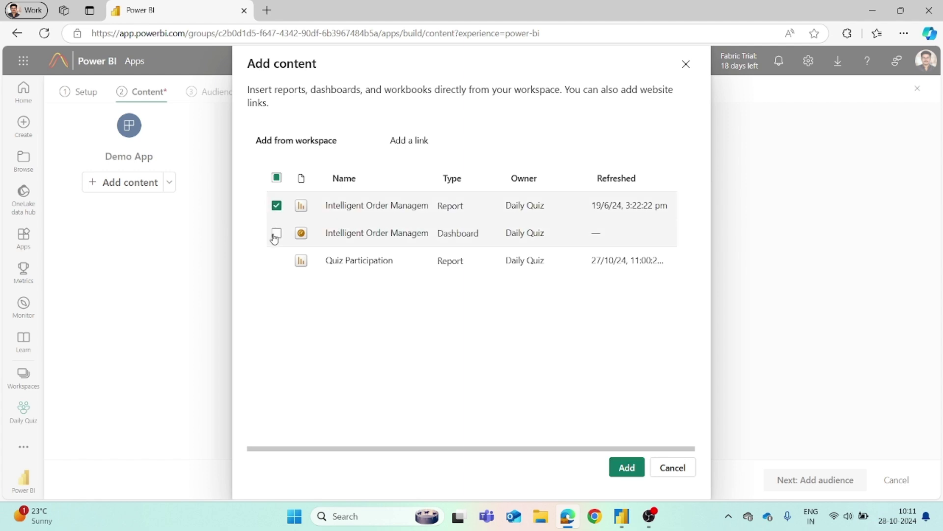
{"action": "left_click", "coordinate": [276, 233]}
{"action": "left_click", "coordinate": [627, 468]}
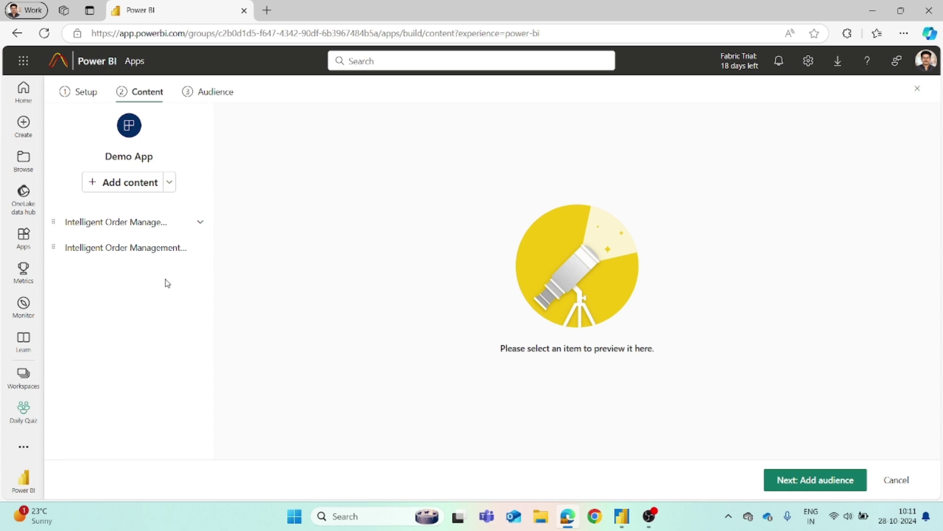
{"action": "left_click", "coordinate": [152, 225]}
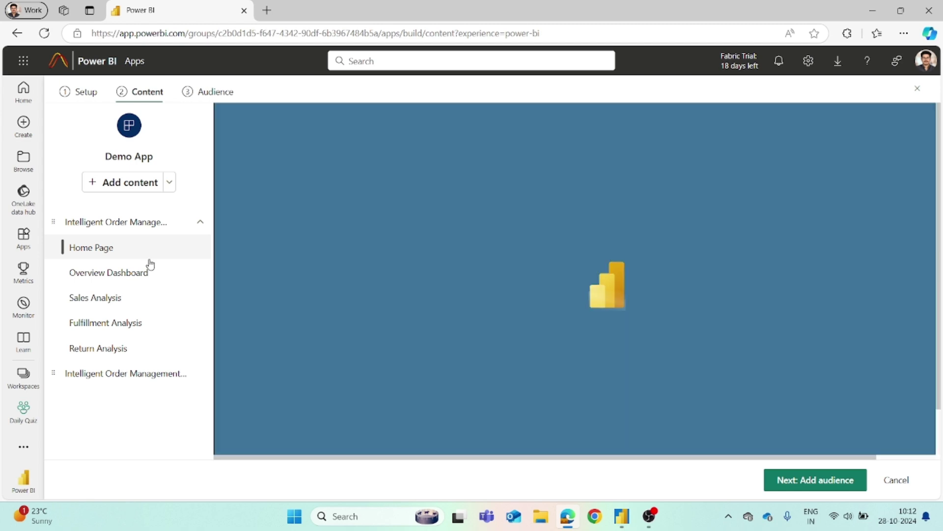
{"action": "left_click", "coordinate": [125, 381]}
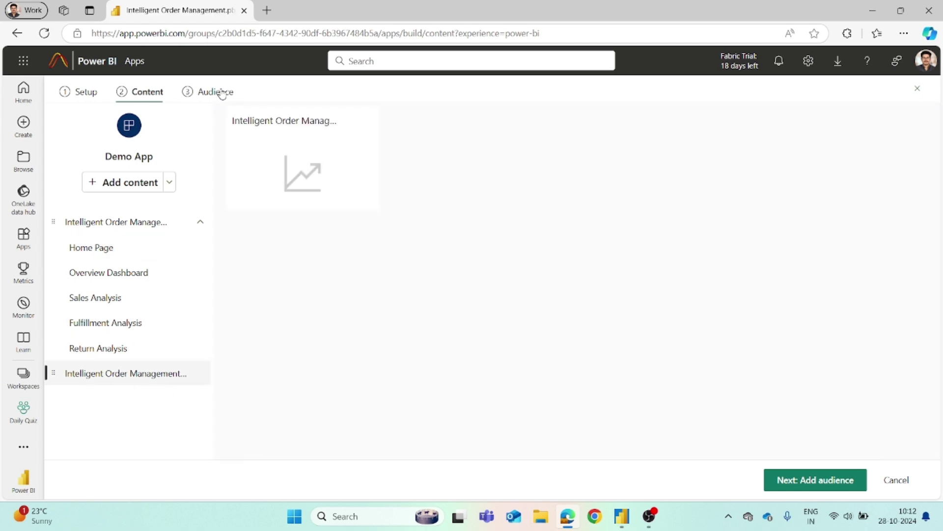
- Go to the Audience step and review the Advanced dataset permission options
{"action": "left_click", "coordinate": [794, 479]}
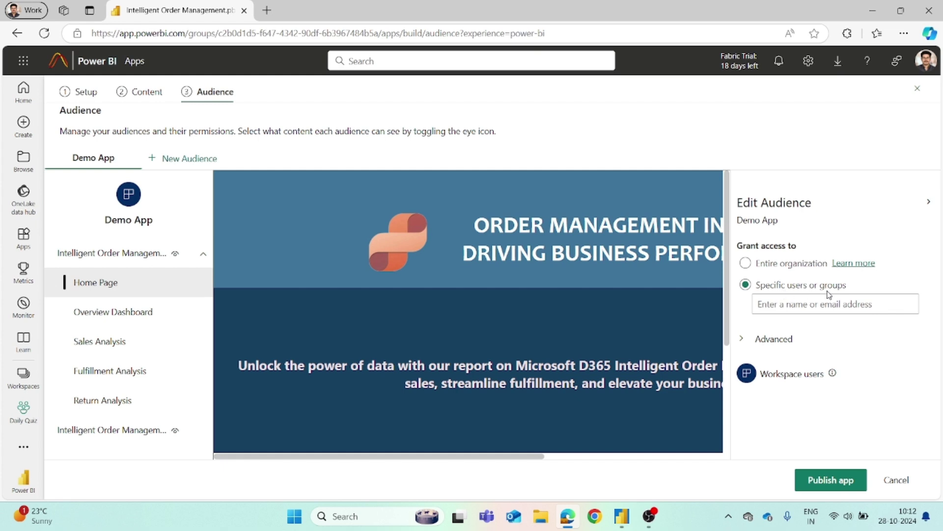
{"action": "left_click", "coordinate": [744, 342]}
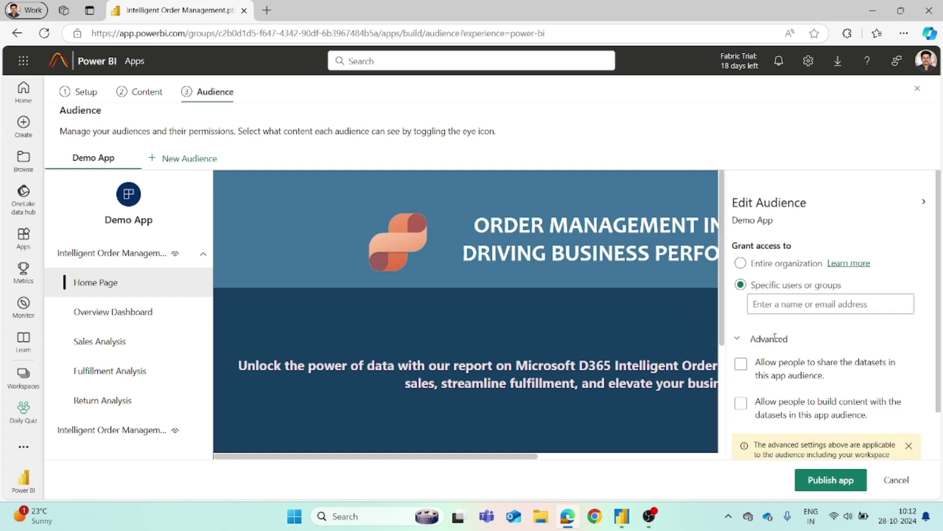
{"action": "scroll", "coordinate": [766, 344], "scroll_direction": "down", "scroll_amount": 1}
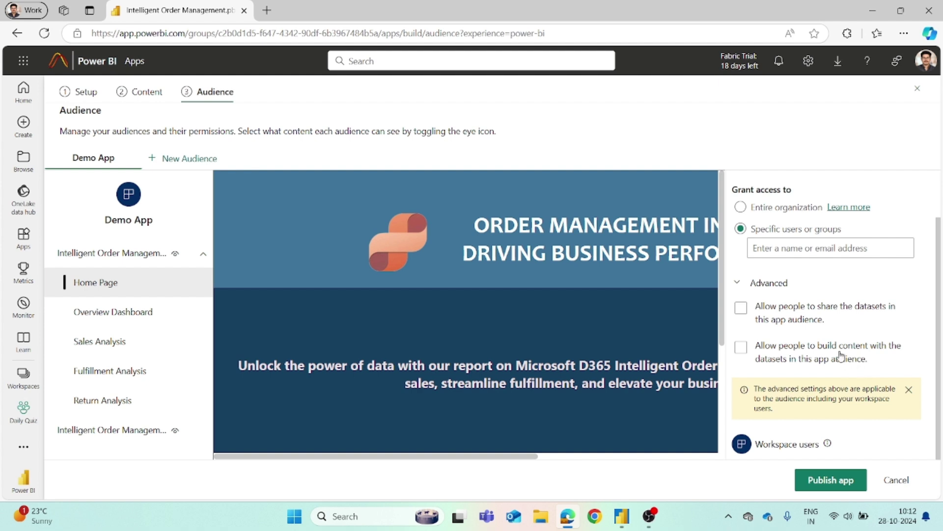
{"action": "scroll", "coordinate": [818, 332], "scroll_direction": "up", "scroll_amount": 2}
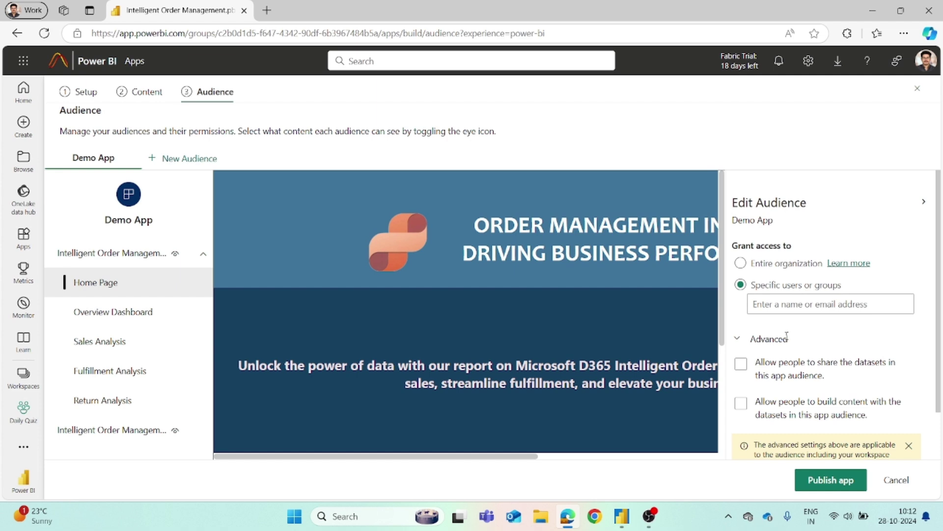
{"action": "scroll", "coordinate": [761, 350], "scroll_direction": "down", "scroll_amount": 2}
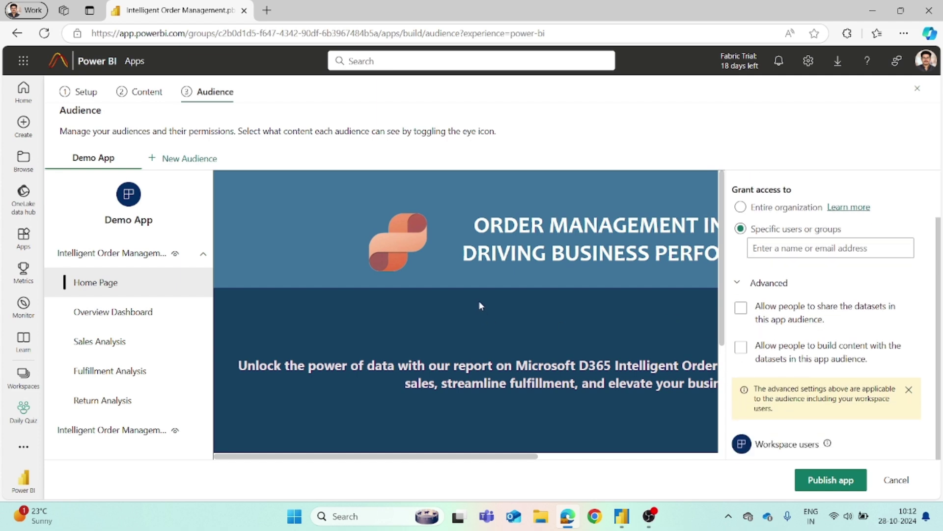
- Publish Demo App and copy its shareable link from the success dialog
{"action": "left_click", "coordinate": [836, 489]}
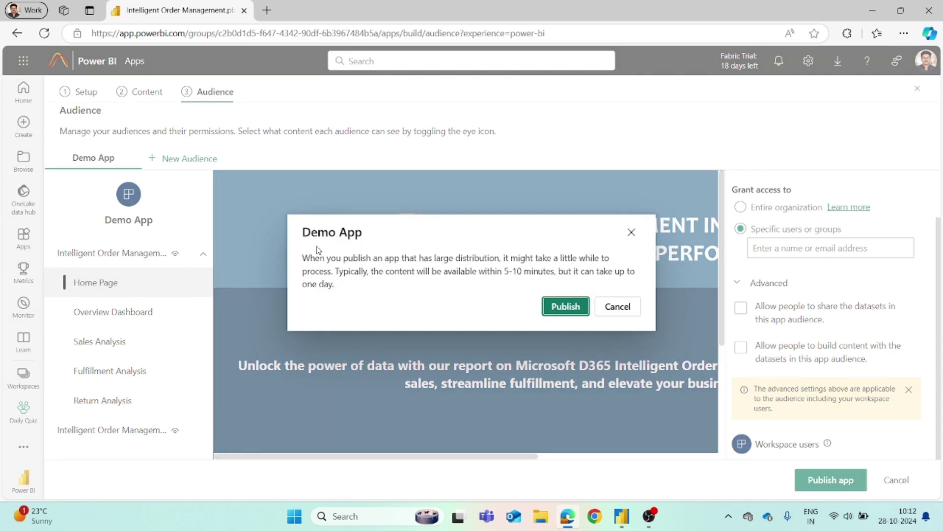
{"action": "left_click_drag", "start_coordinate": [302, 257], "coordinate": [373, 282]}
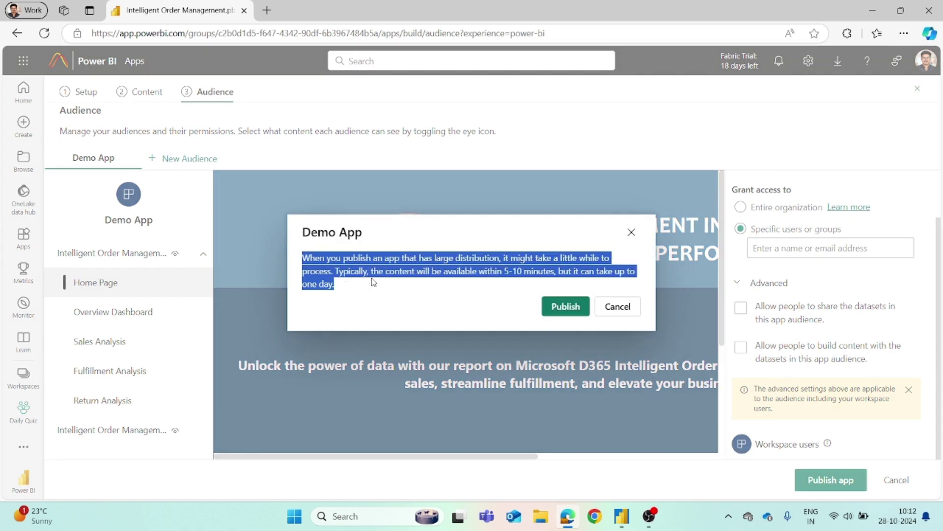
{"action": "left_click", "coordinate": [428, 290]}
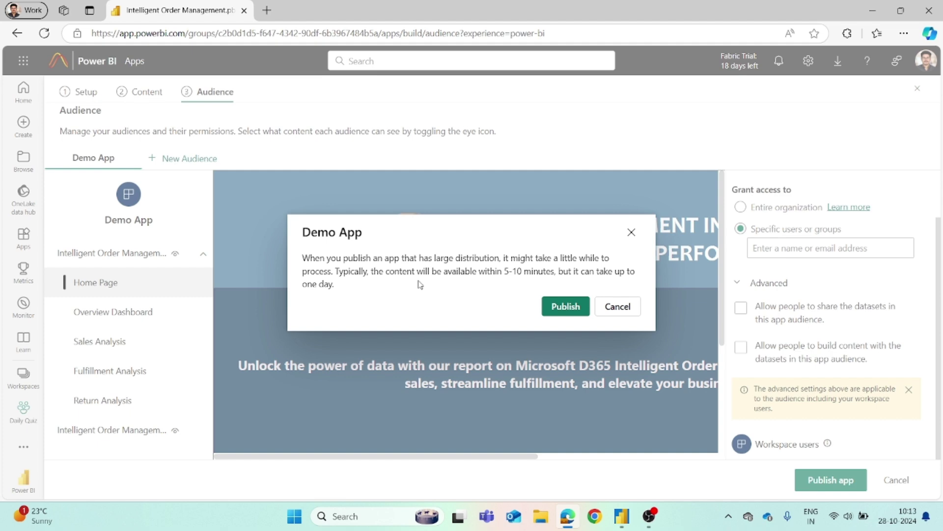
{"action": "left_click", "coordinate": [580, 308]}
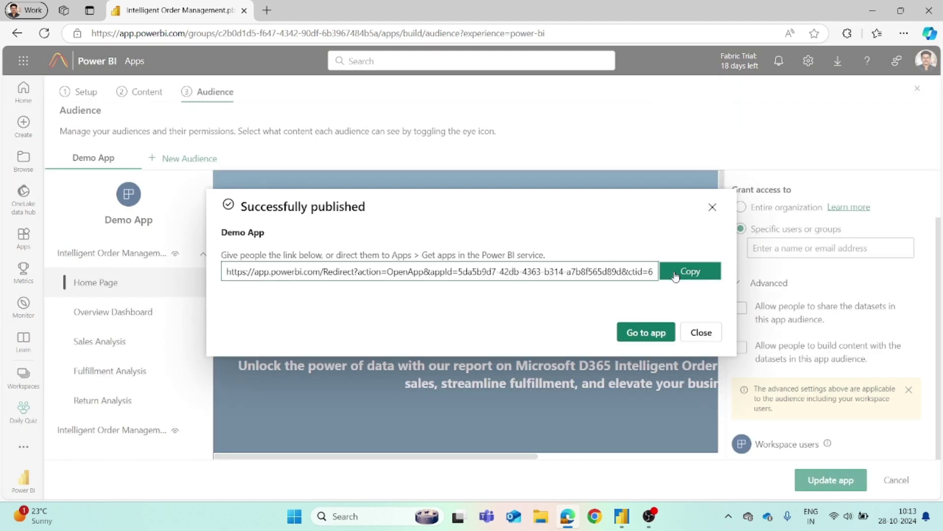
{"action": "left_click", "coordinate": [675, 271]}
- Open Demo App and view its Overview Dashboard and Sales Analysis pages
{"action": "left_click", "coordinate": [653, 332]}
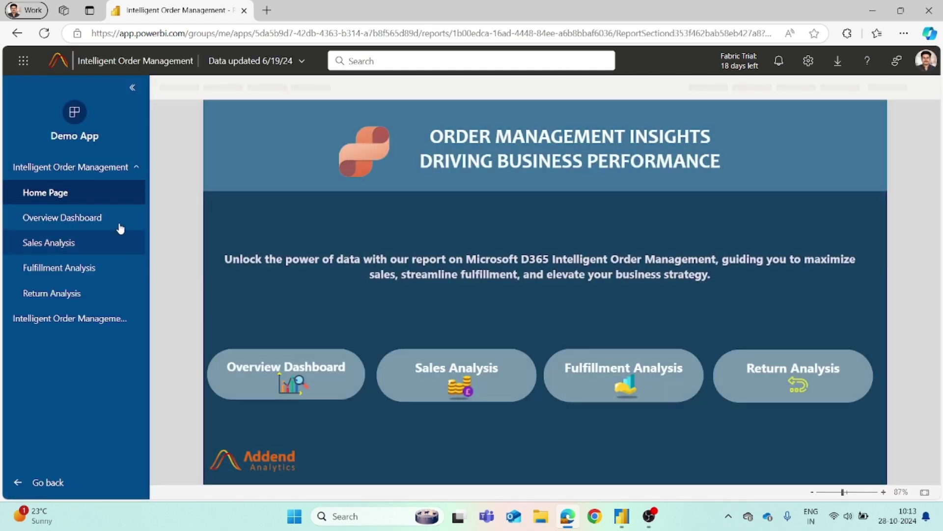
{"action": "left_click", "coordinate": [119, 224]}
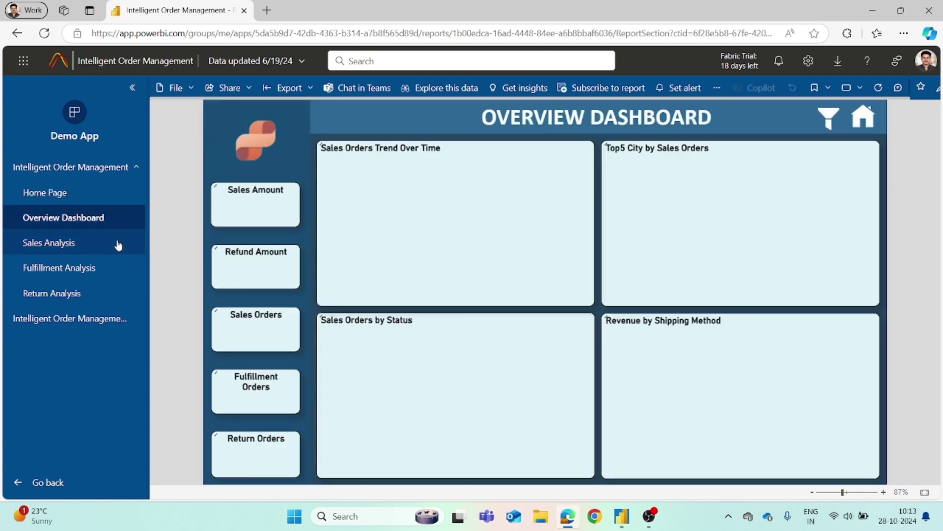
{"action": "left_click", "coordinate": [122, 245]}
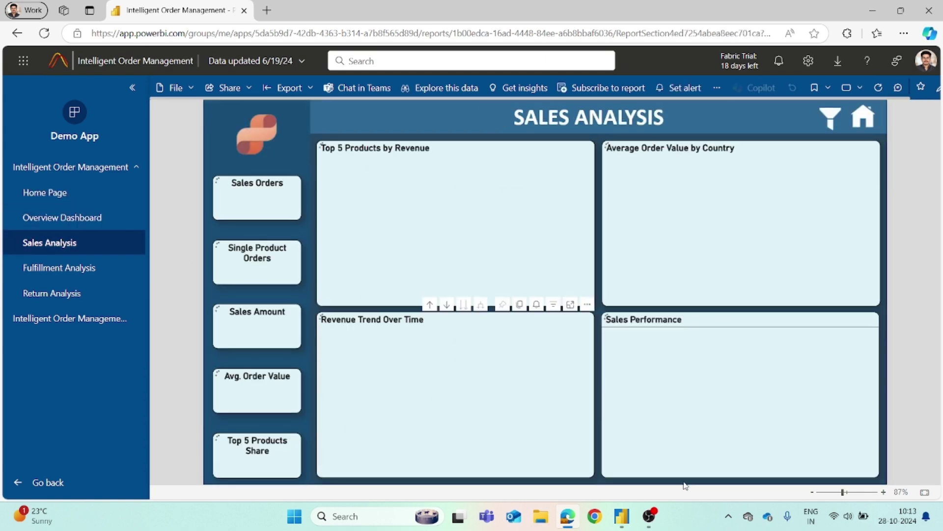